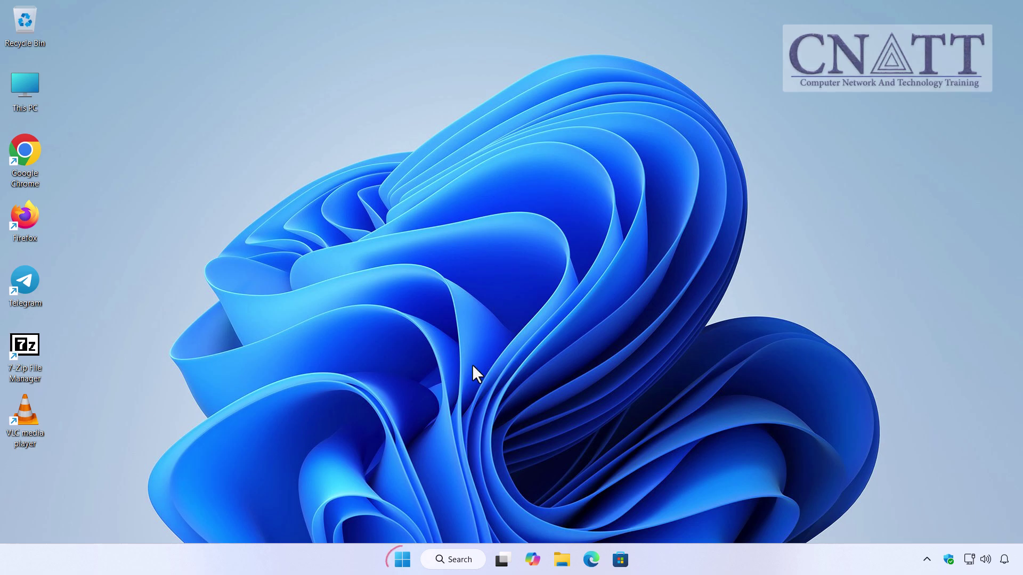
Review the Recovery options under Settings > System, then close Settings.
left_click(403, 559)
left_click(415, 176)
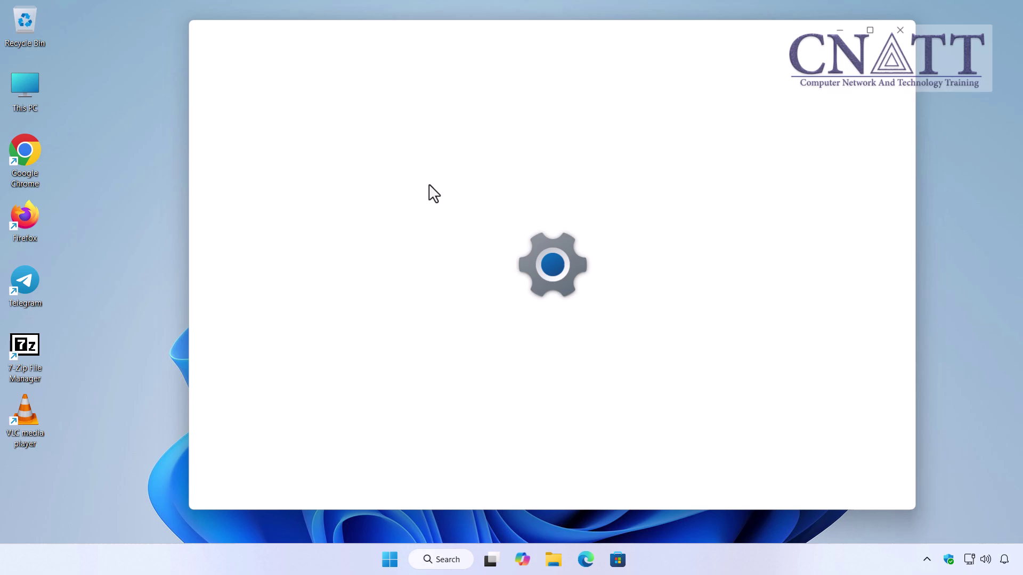
left_click(330, 203)
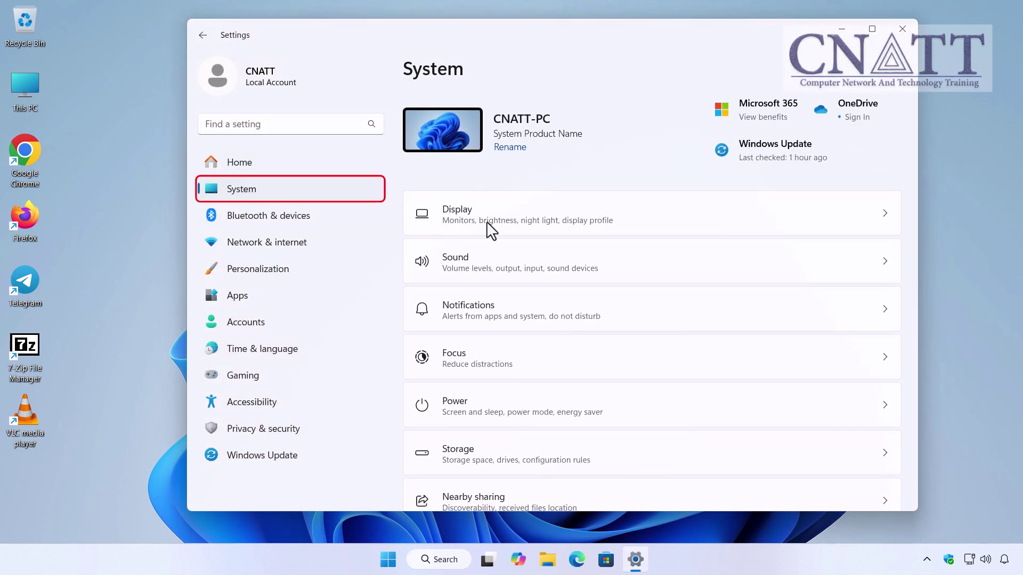
scroll(756, 340, "down", 10)
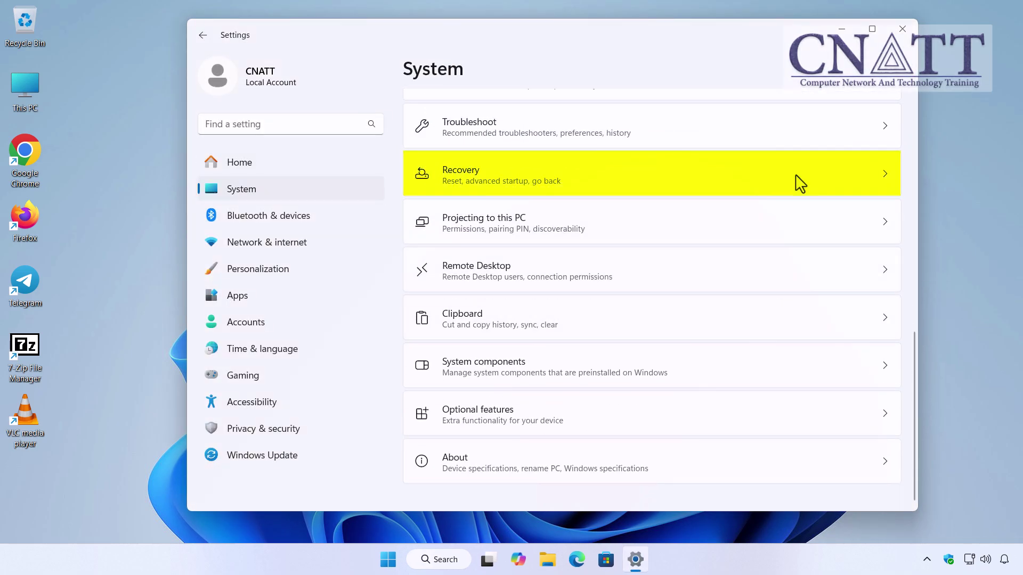
left_click(796, 178)
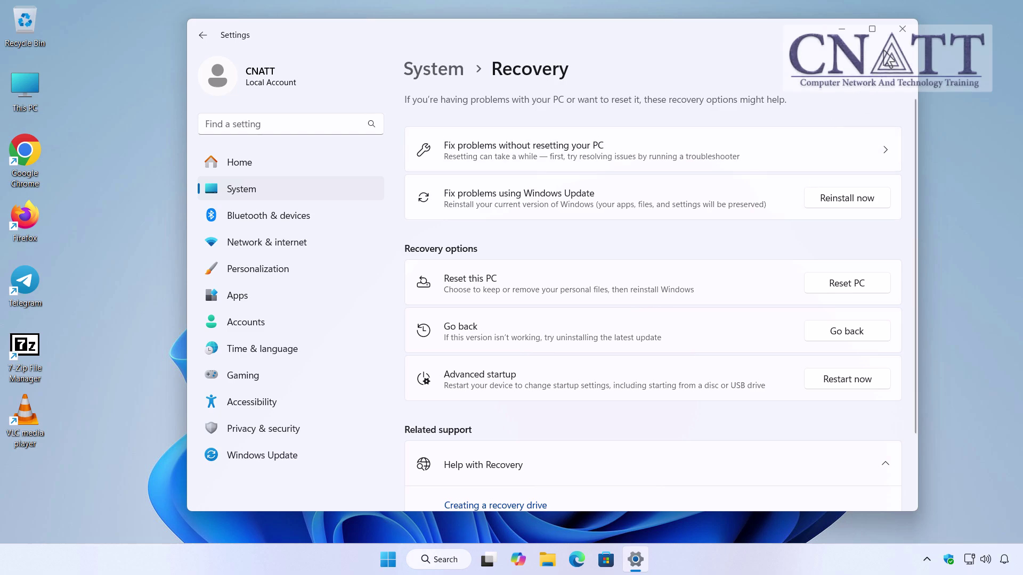
left_click(903, 29)
Launch Command Prompt as administrator from Start, approving the UAC prompt.
left_click(402, 559)
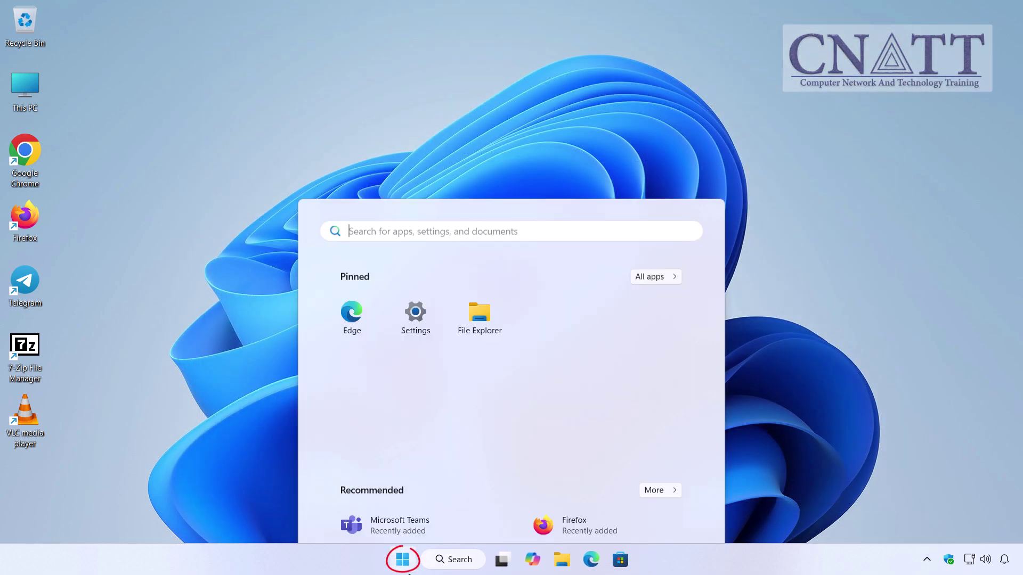
type("cmd")
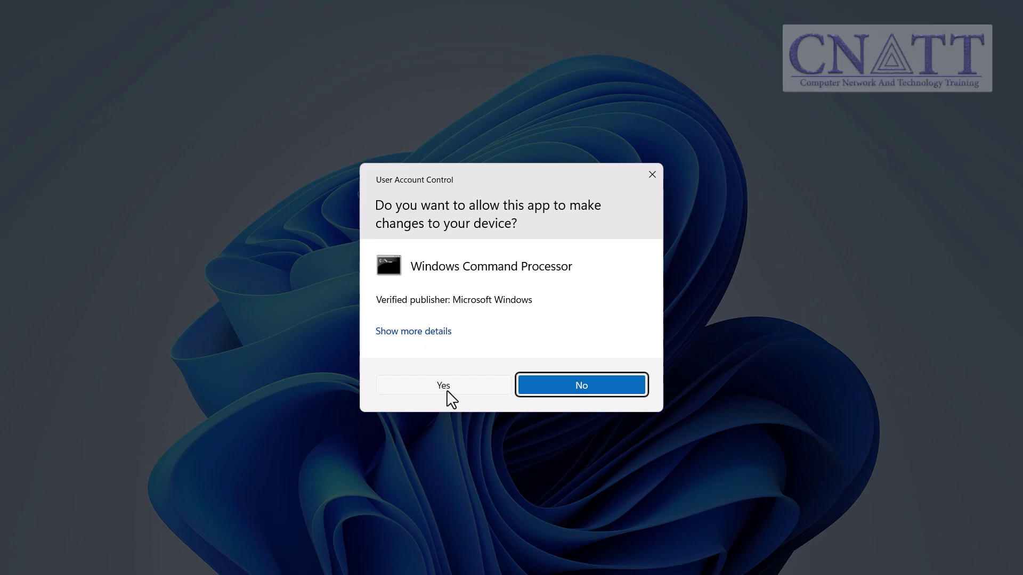
left_click(444, 385)
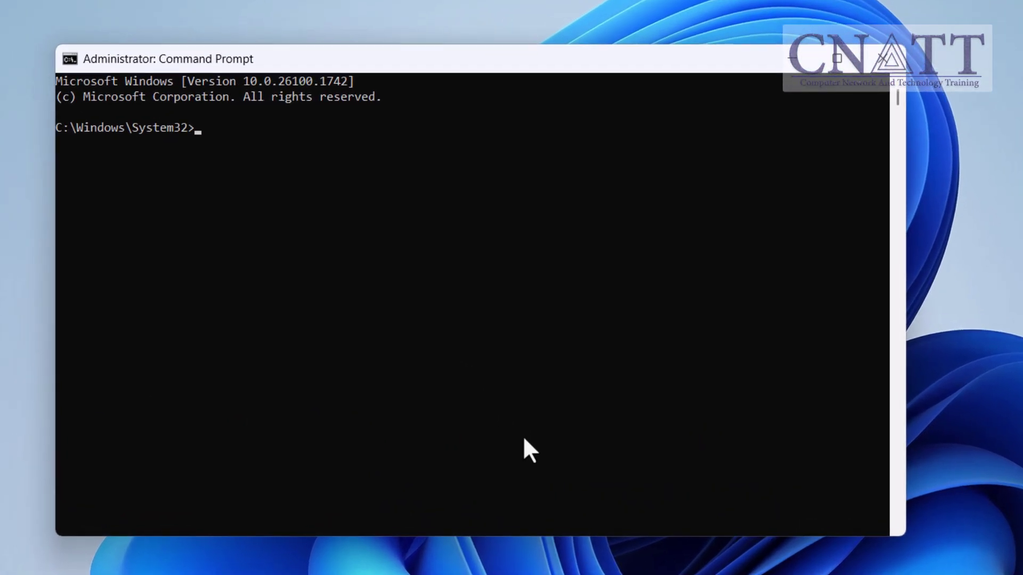
type("dism ")
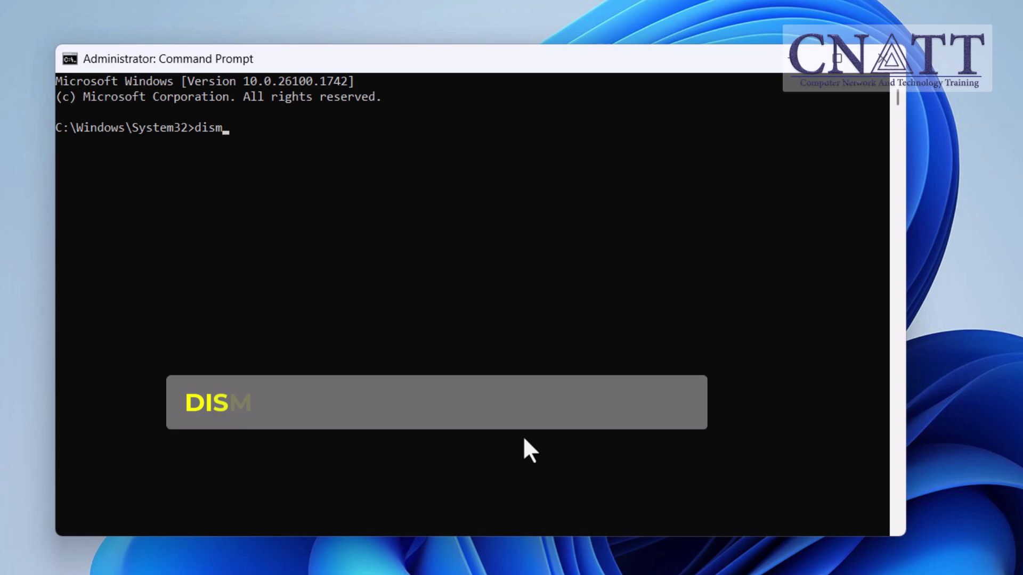
type("/o")
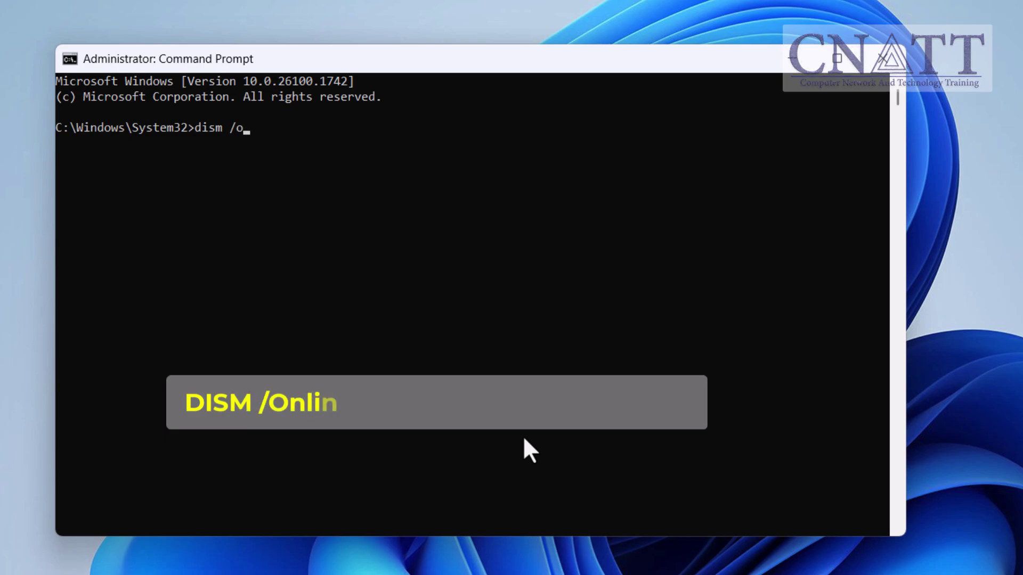
type("nline")
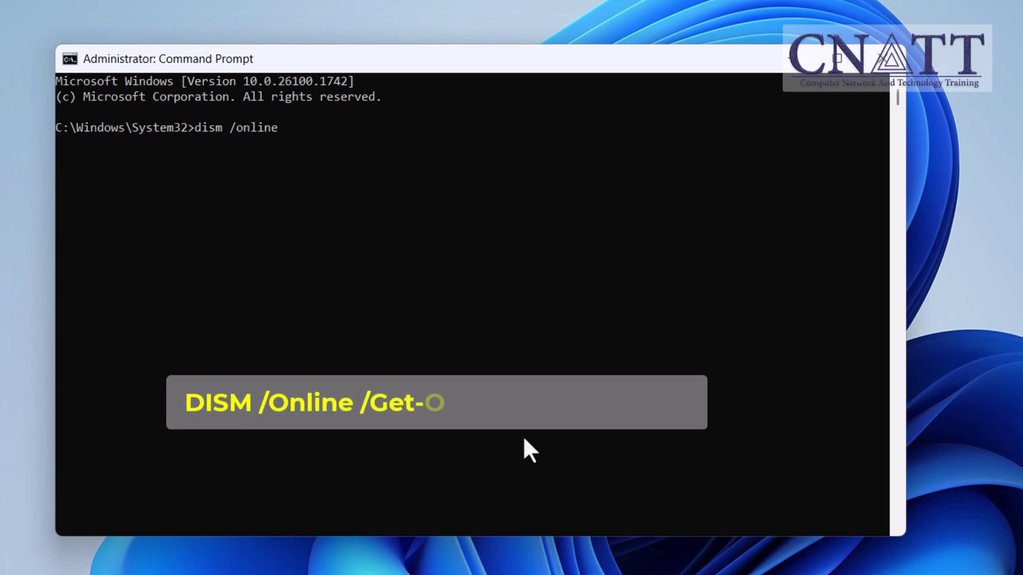
type(" /get-")
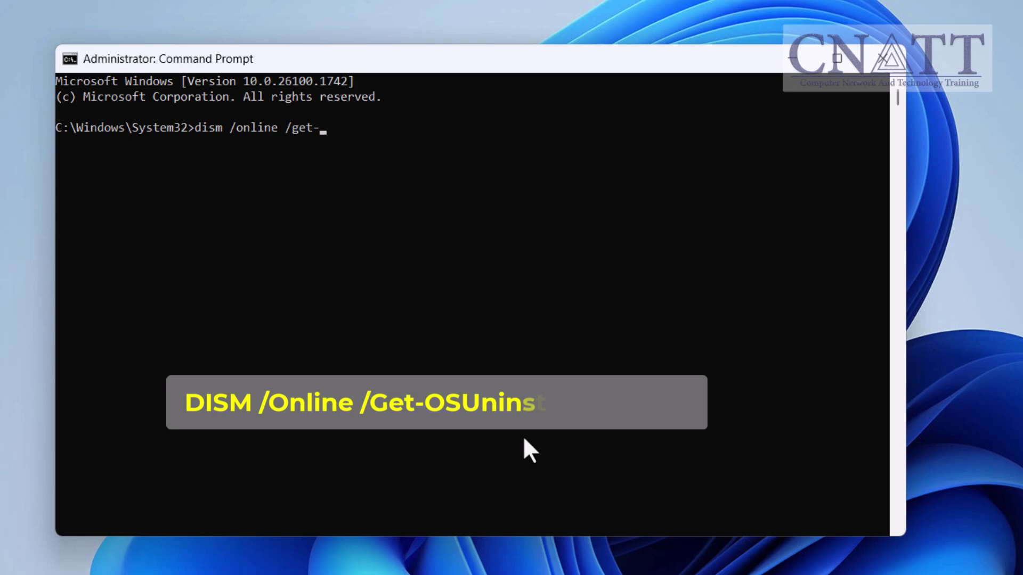
type("osunin")
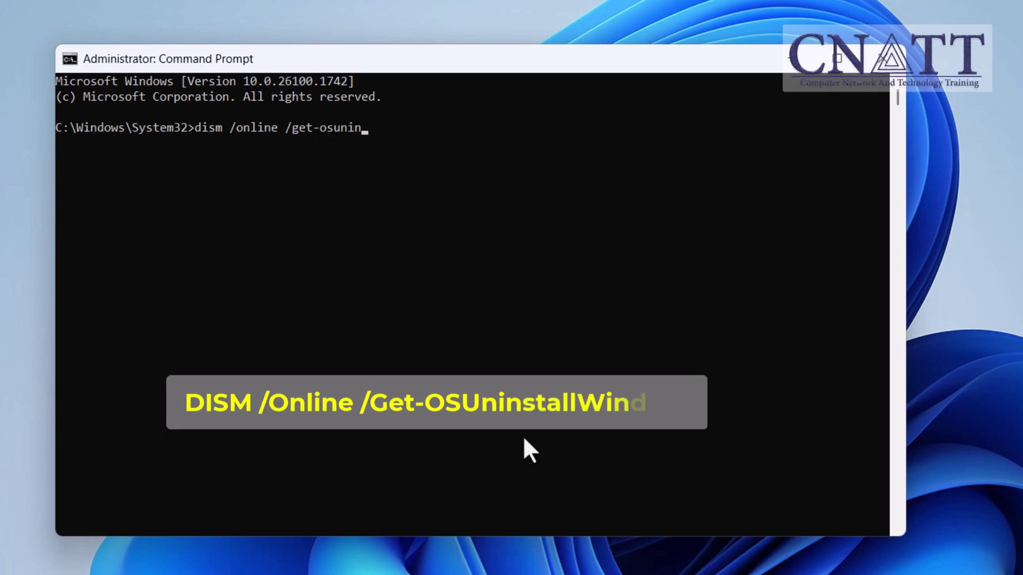
type("stallwindow")
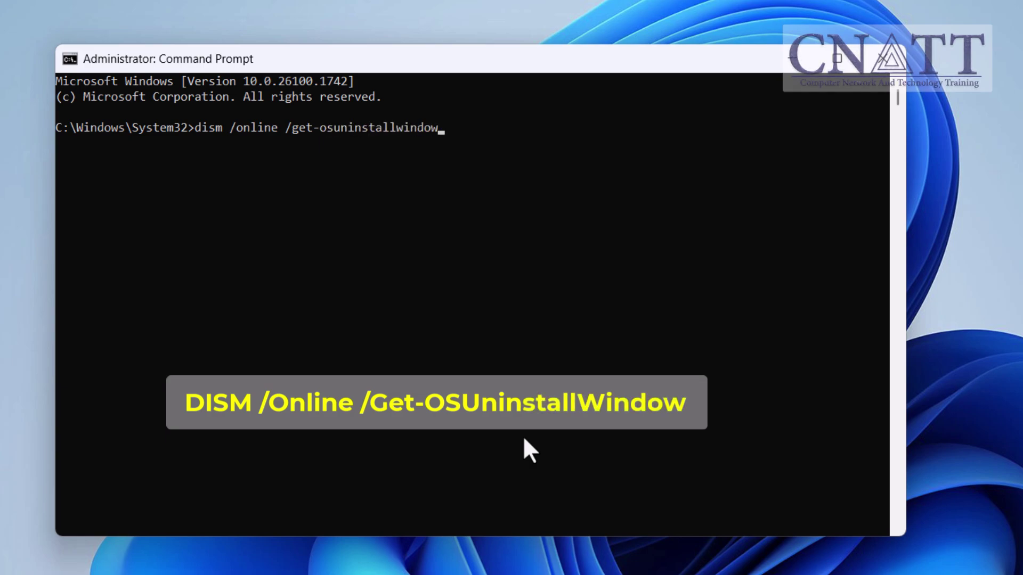
Run dism /online /get-osuninstallwindow, which reports a 10-day uninstall window.
key("Return")
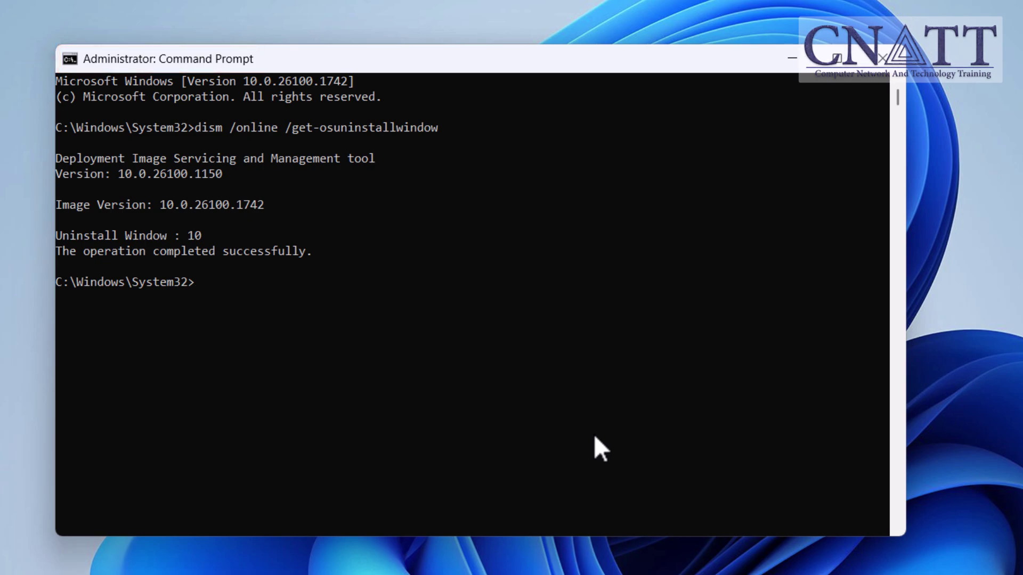
type("dism")
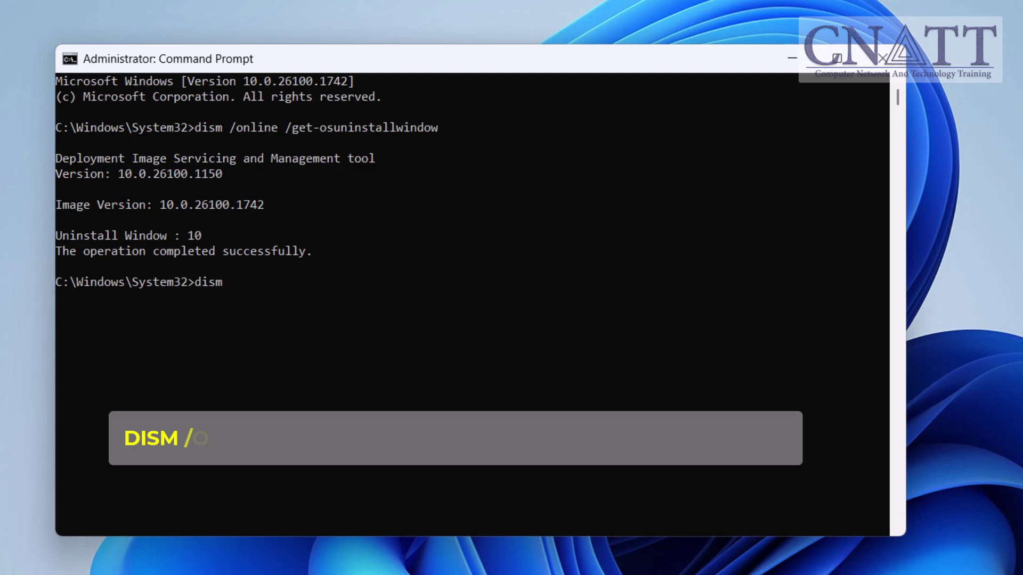
type(" /online")
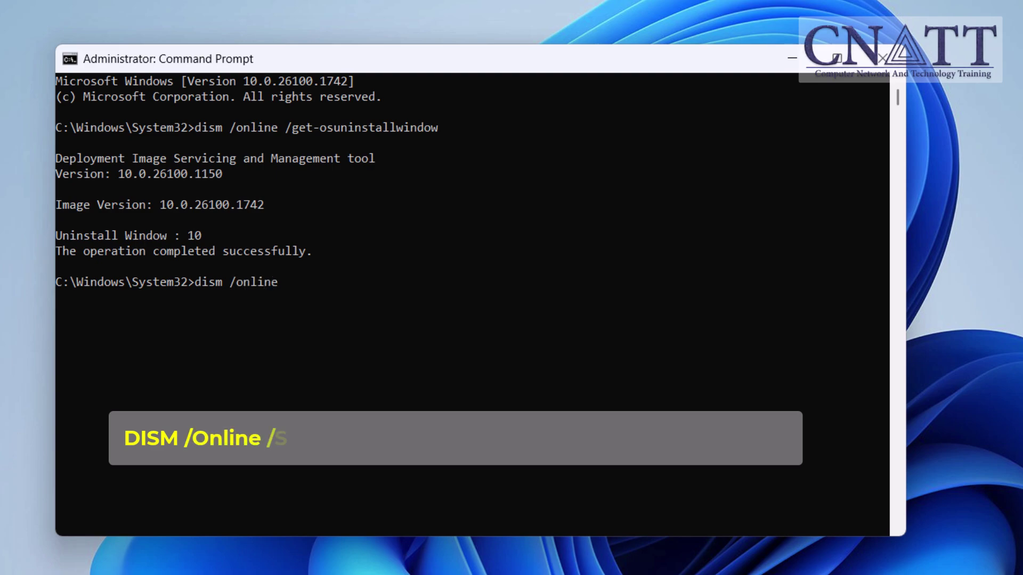
type(" /set")
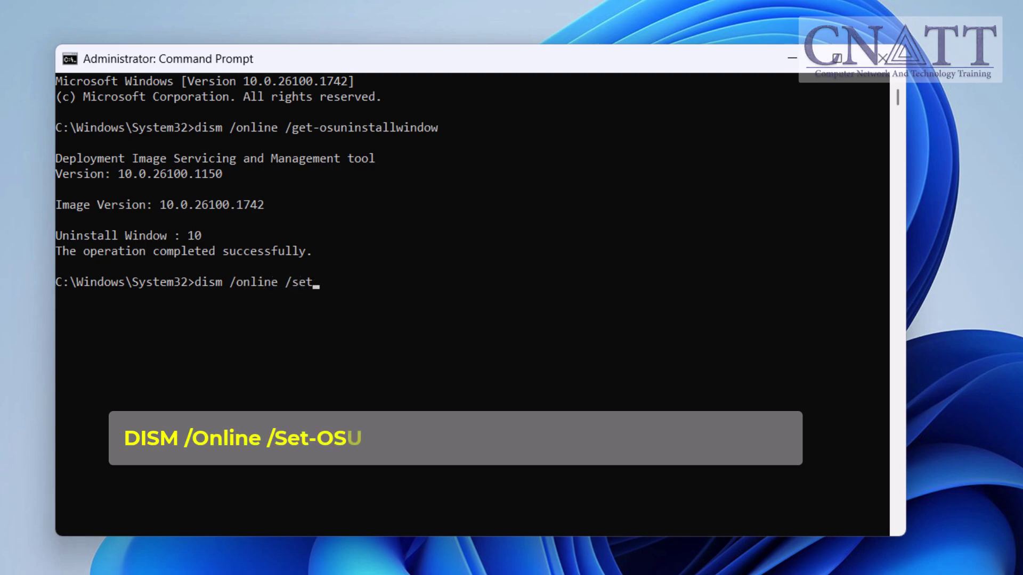
type("-osun")
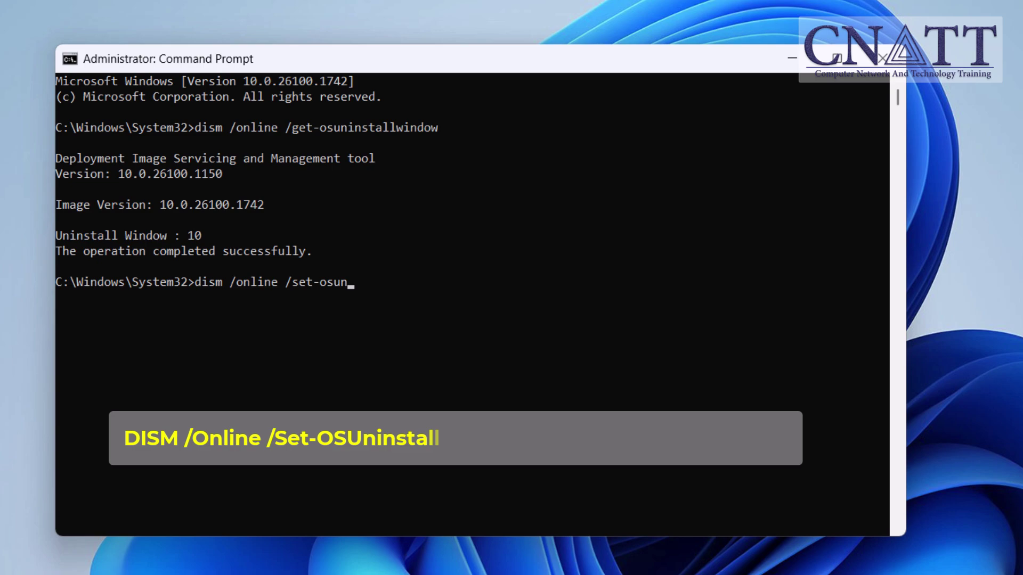
type("installwi")
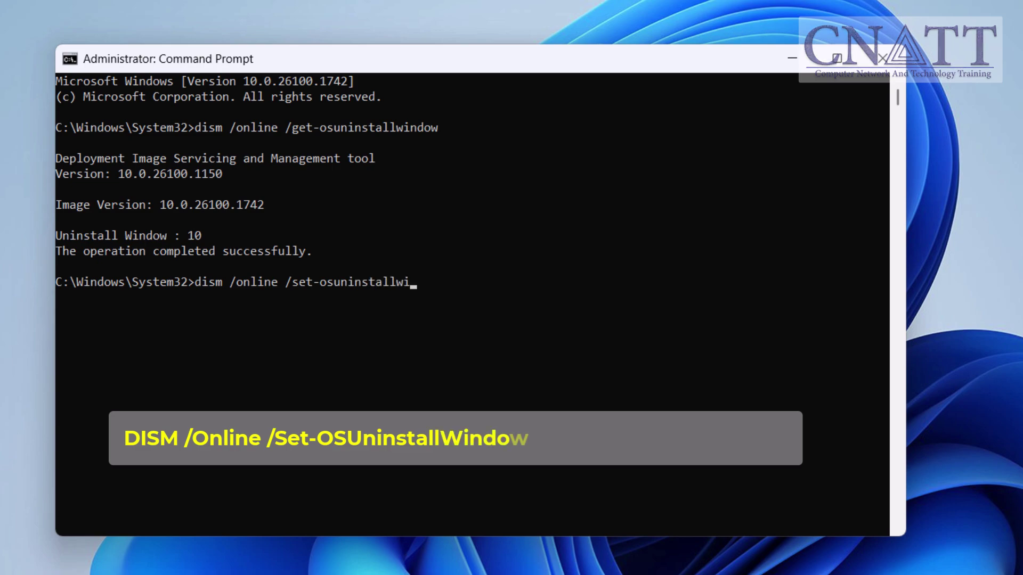
type("ndow ")
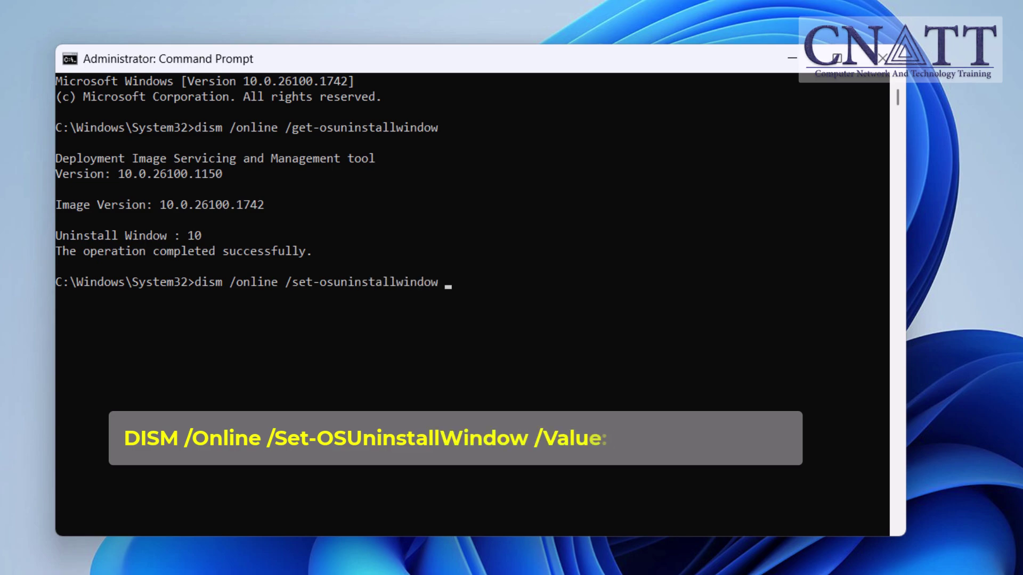
type("/va")
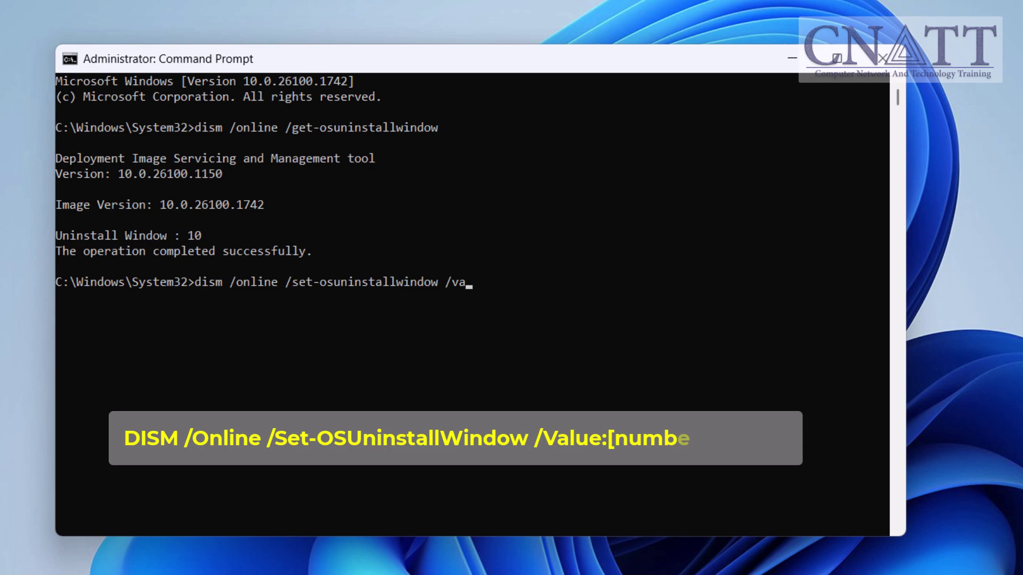
type("lue:6")
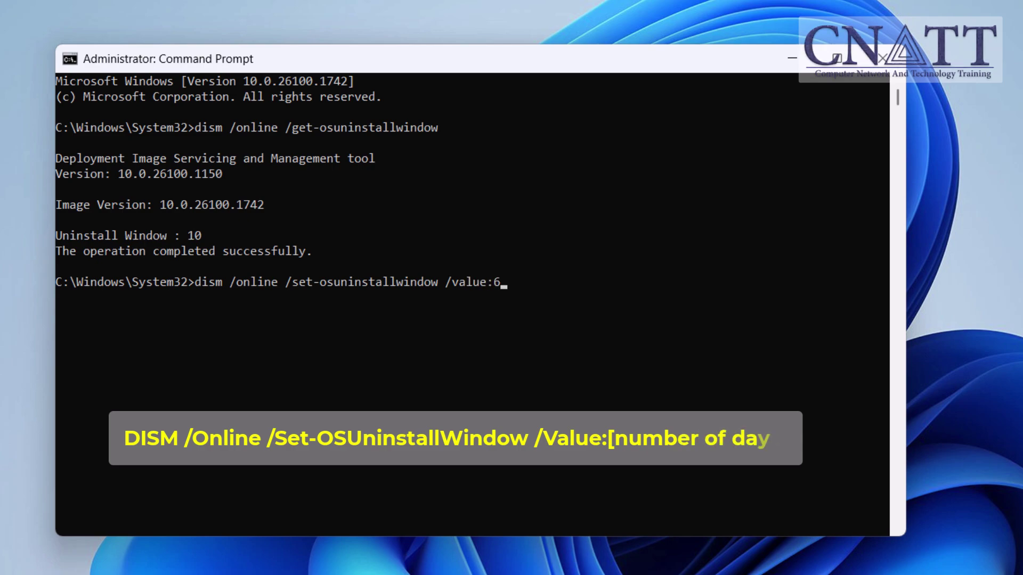
type("0")
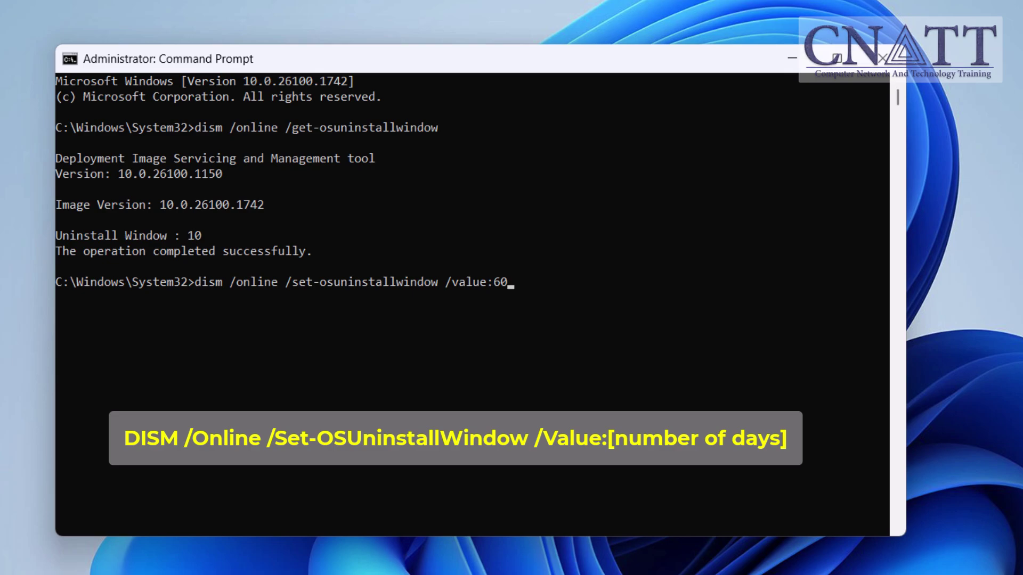
Run dism /online /set-osuninstallwindow /value:60 to extend the rollback window to 60 days.
key("Return")
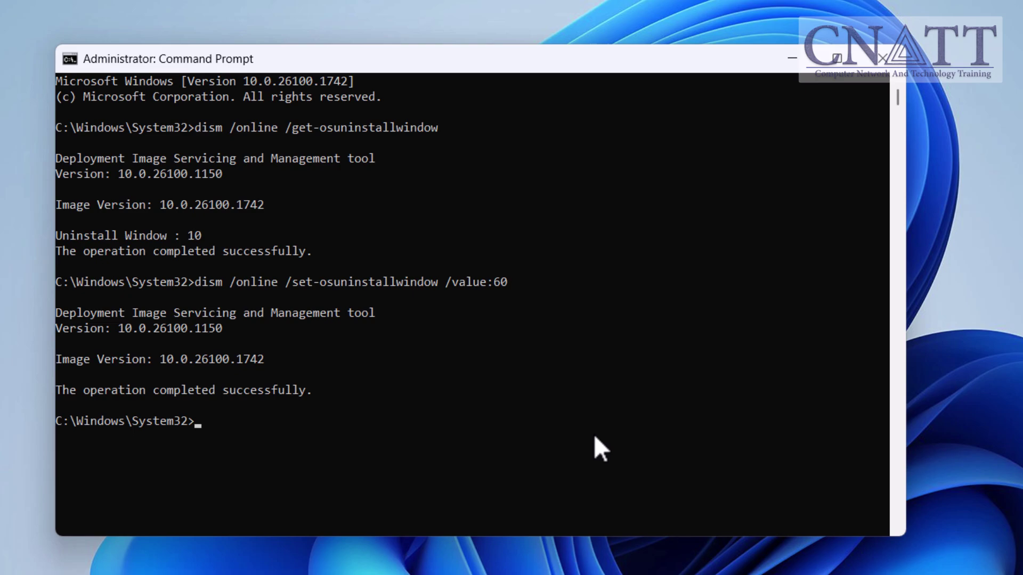
Re-run the recalled get-osuninstallwindow query, confirming a 60-day window.
key("Up")
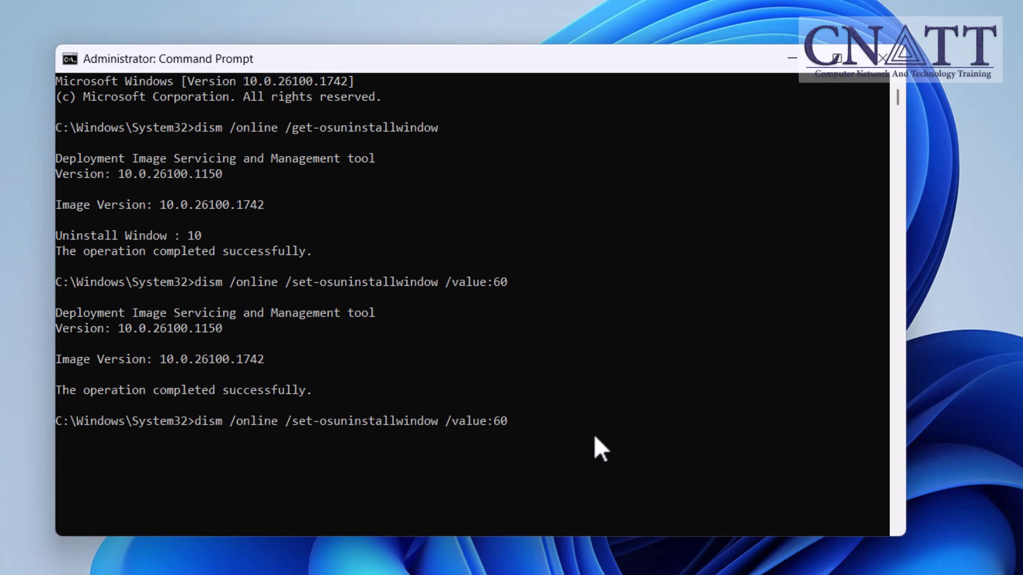
key("Up")
key("Return")
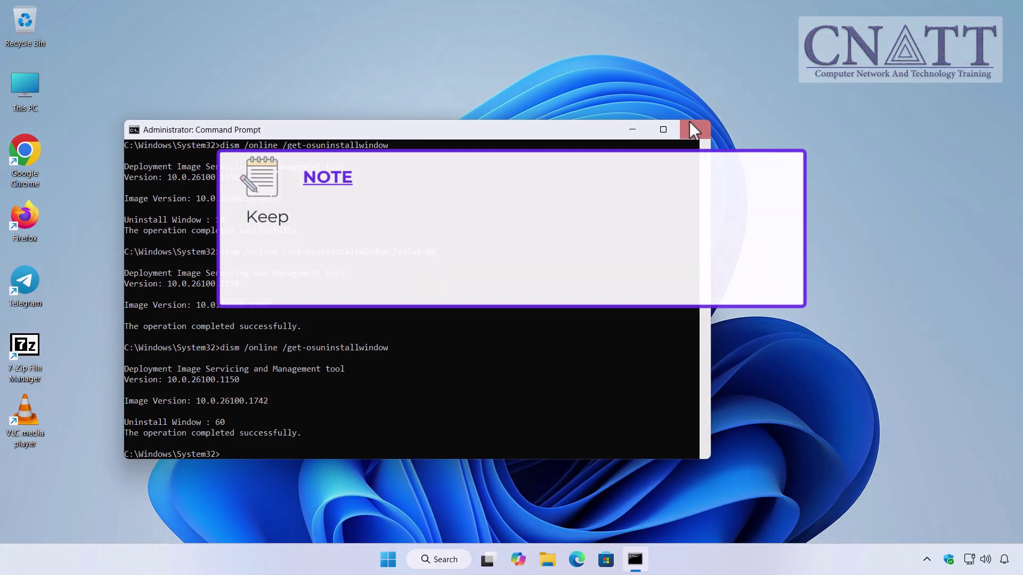
Close the Command Prompt window, returning to the desktop.
left_click(696, 129)
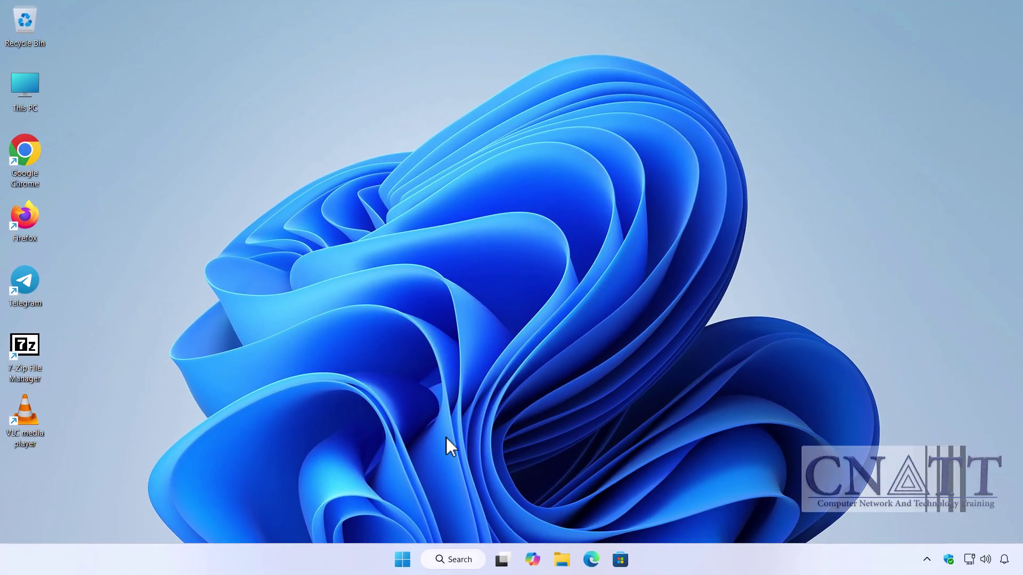
View the About page showing Windows 11 Home 24H2, close Settings and reopen the Start shortcuts.
right_click(407, 561)
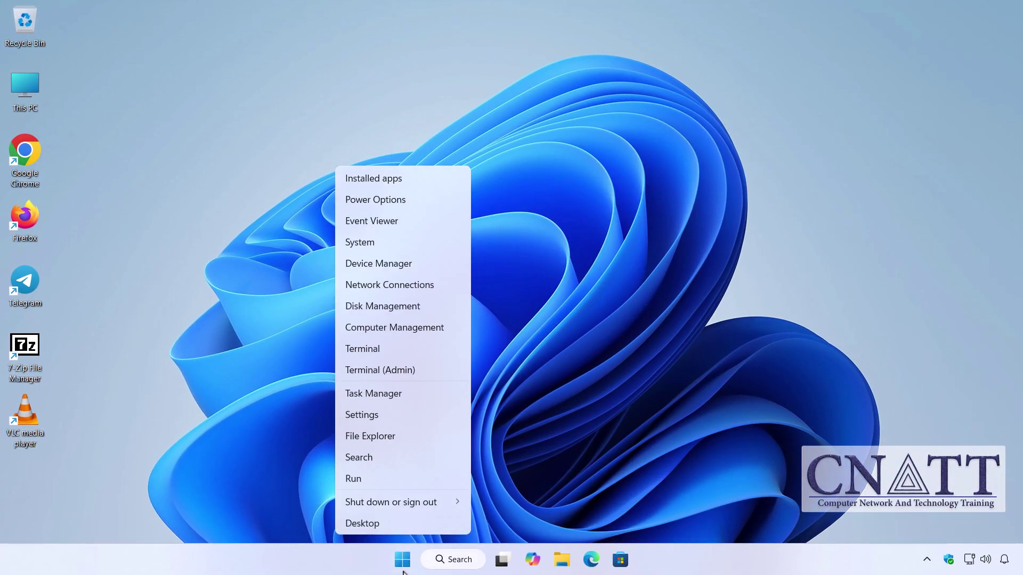
left_click(439, 238)
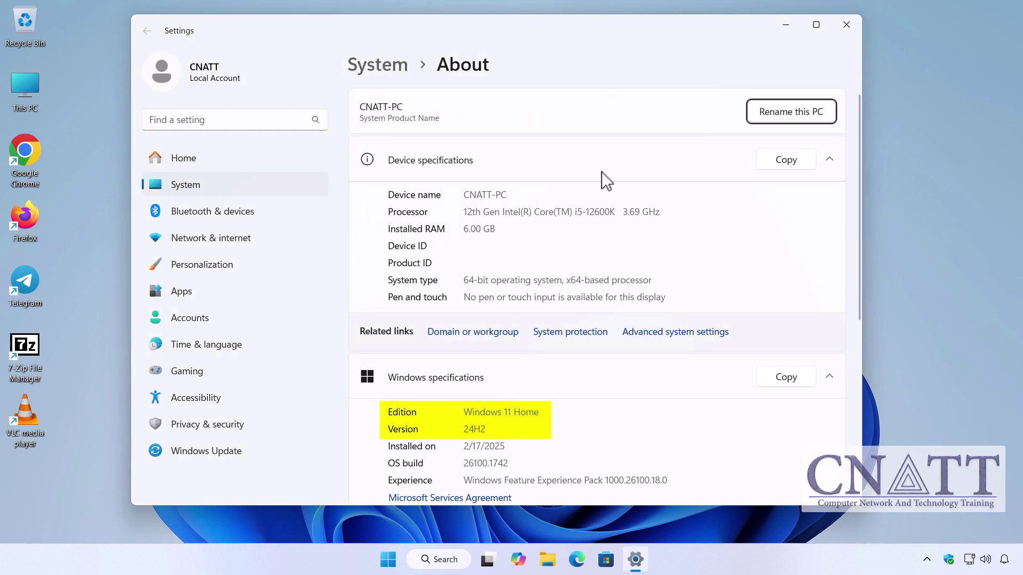
left_click(852, 29)
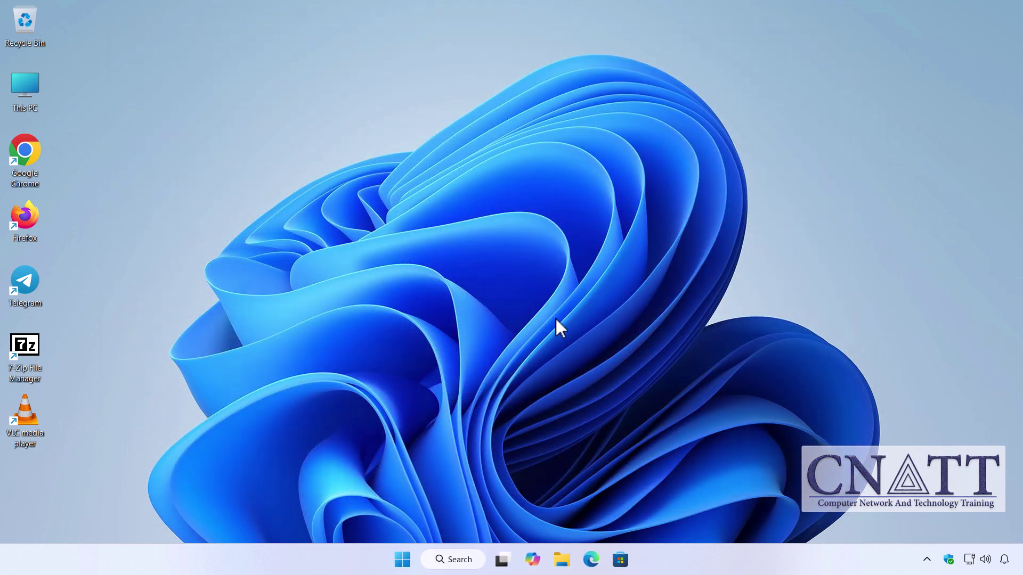
right_click(408, 561)
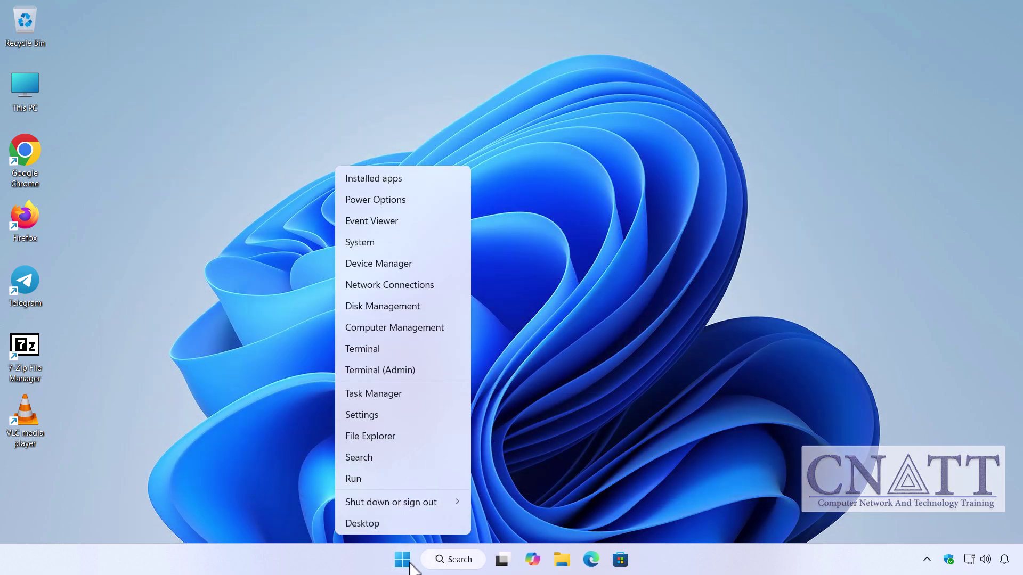
Start Go back from Settings > System > Recovery.
left_click(429, 417)
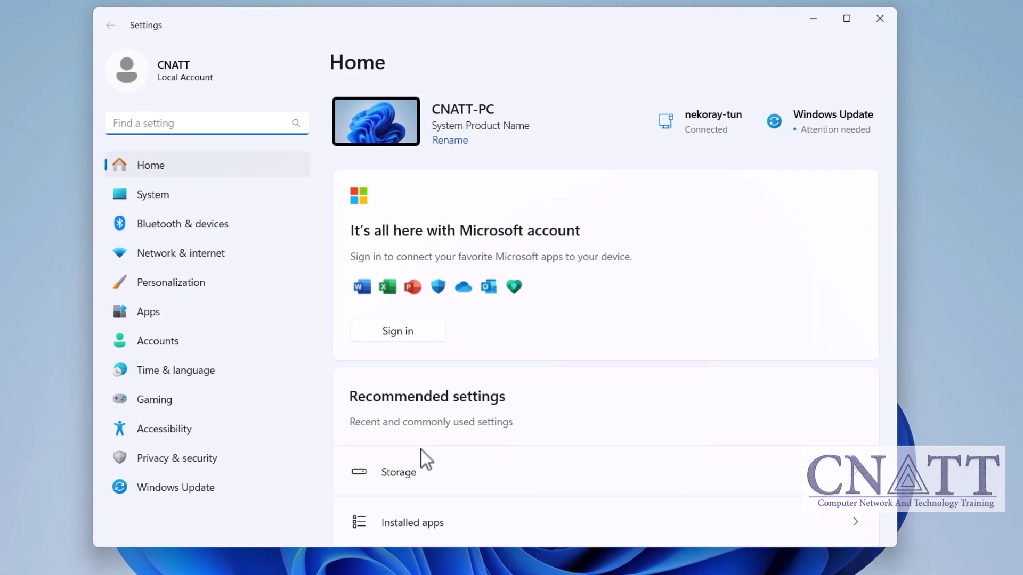
left_click(261, 202)
scroll(398, 218, "down", 1)
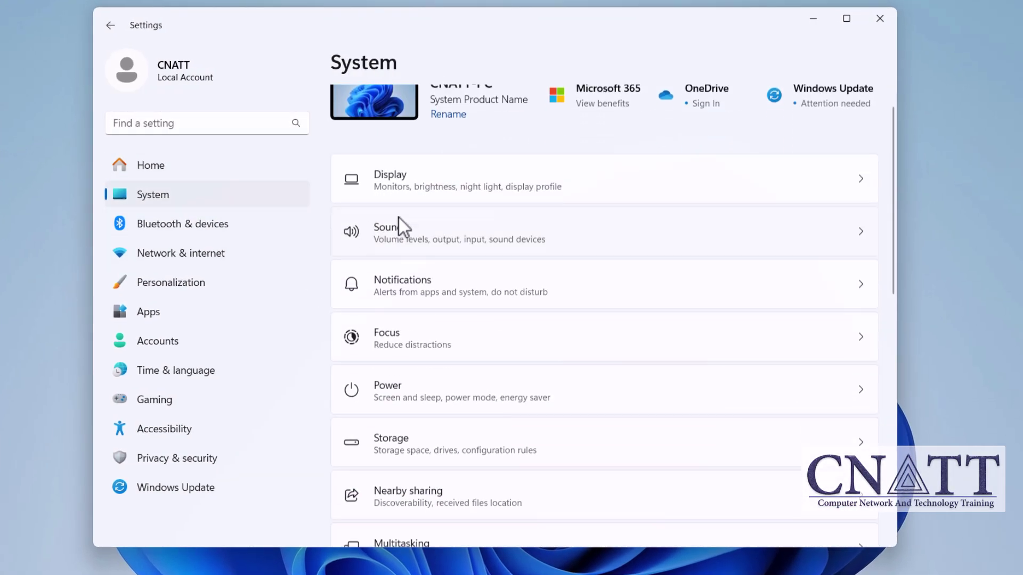
scroll(399, 217, "down", 4)
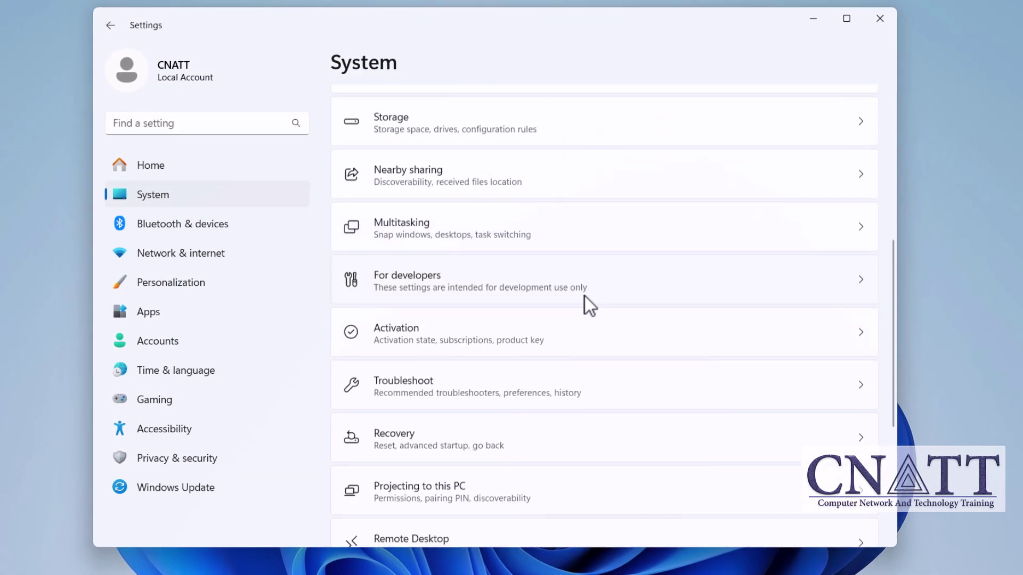
left_click(661, 449)
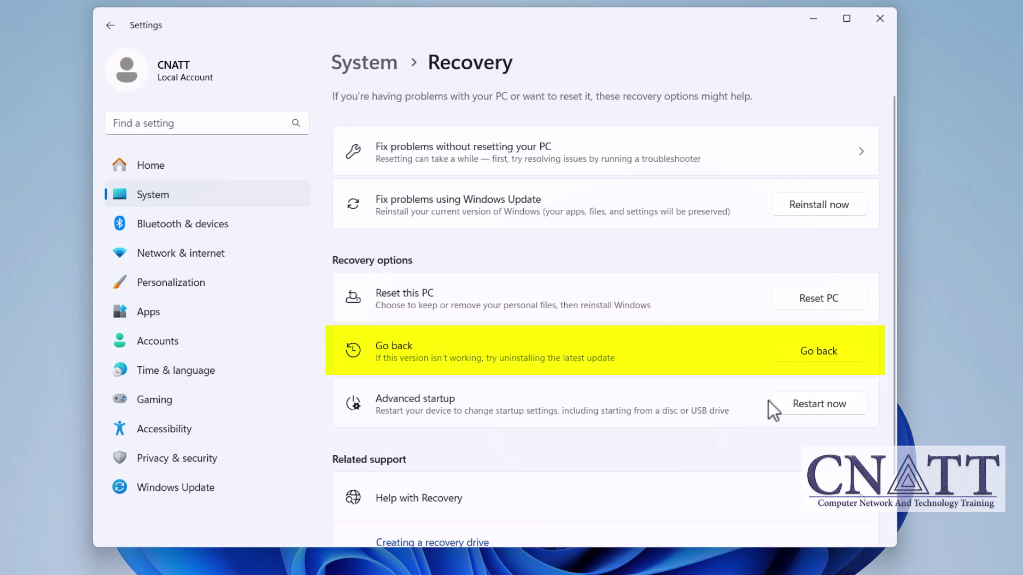
left_click(853, 345)
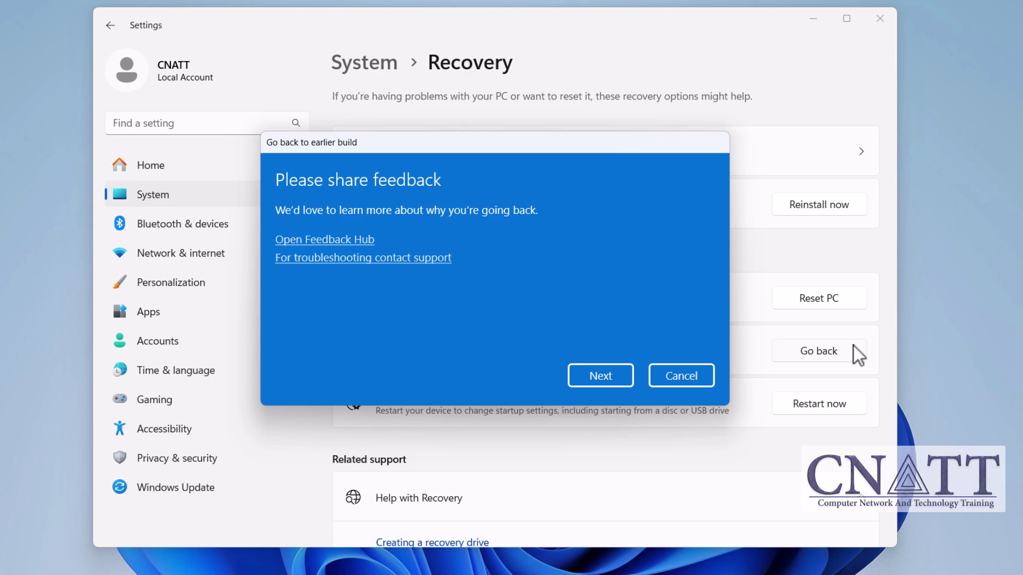
Skip the feedback, decline updates, and confirm the warnings to restore the previous build.
left_click(628, 378)
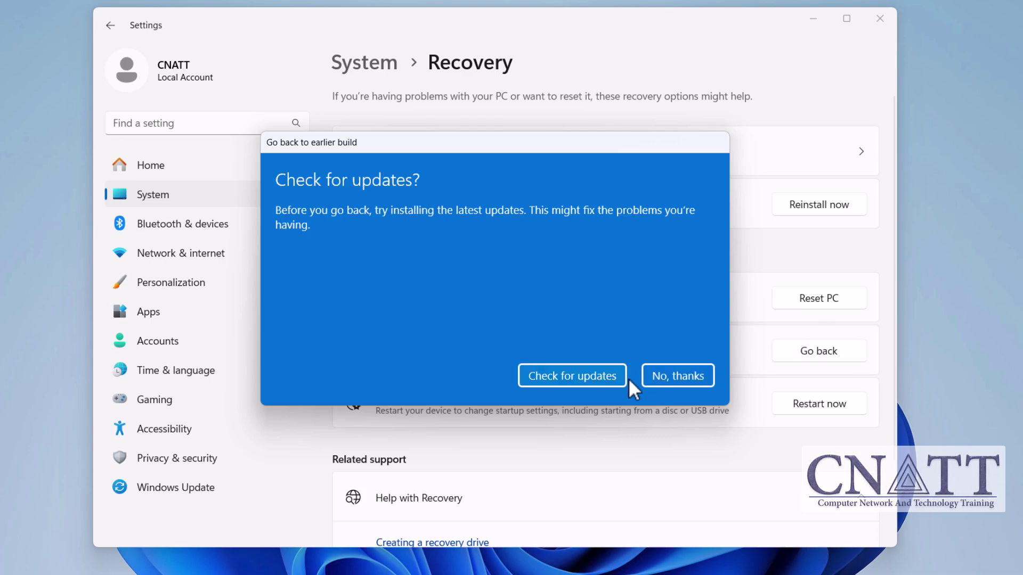
left_click(703, 386)
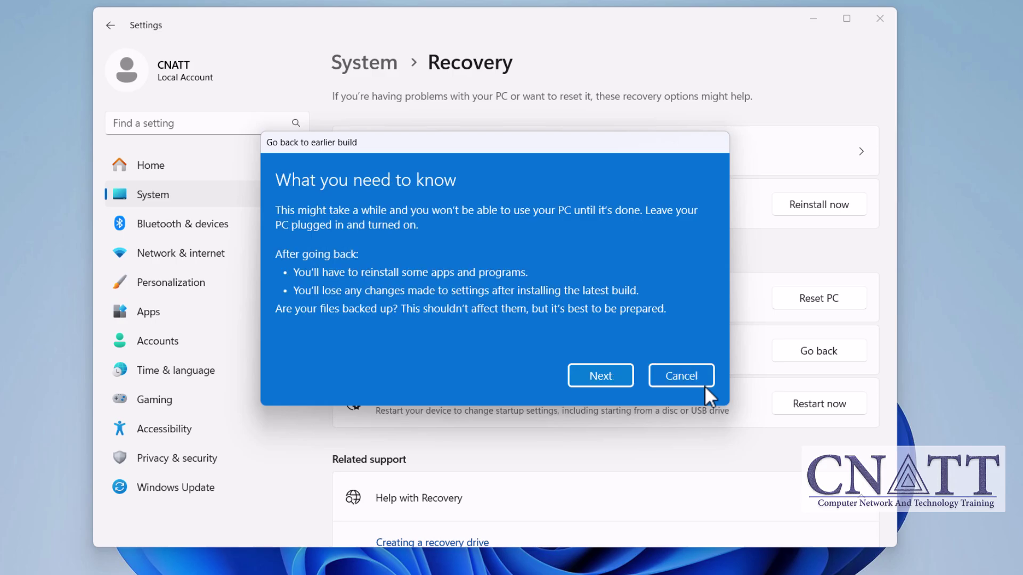
left_click(622, 382)
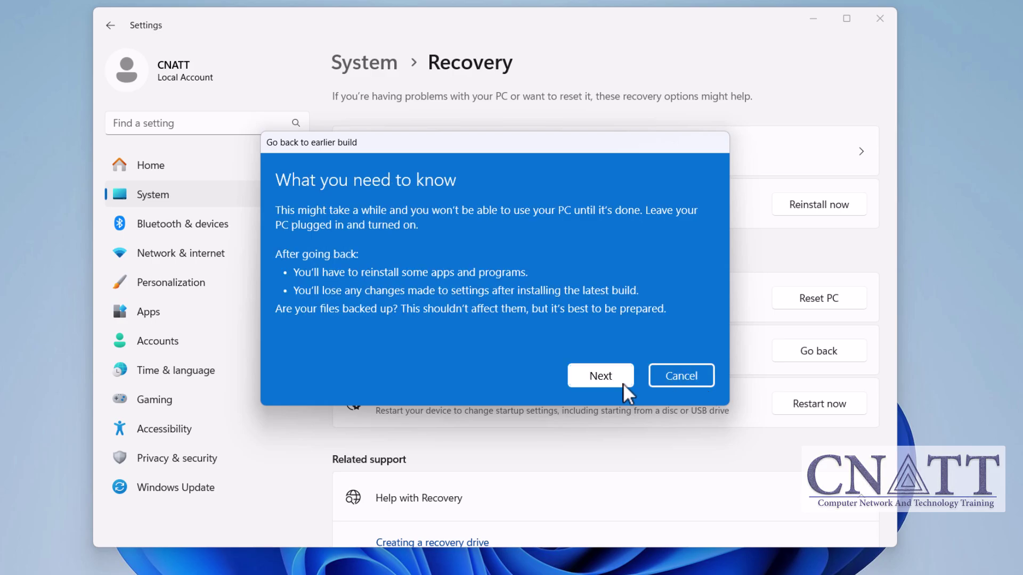
left_click(622, 383)
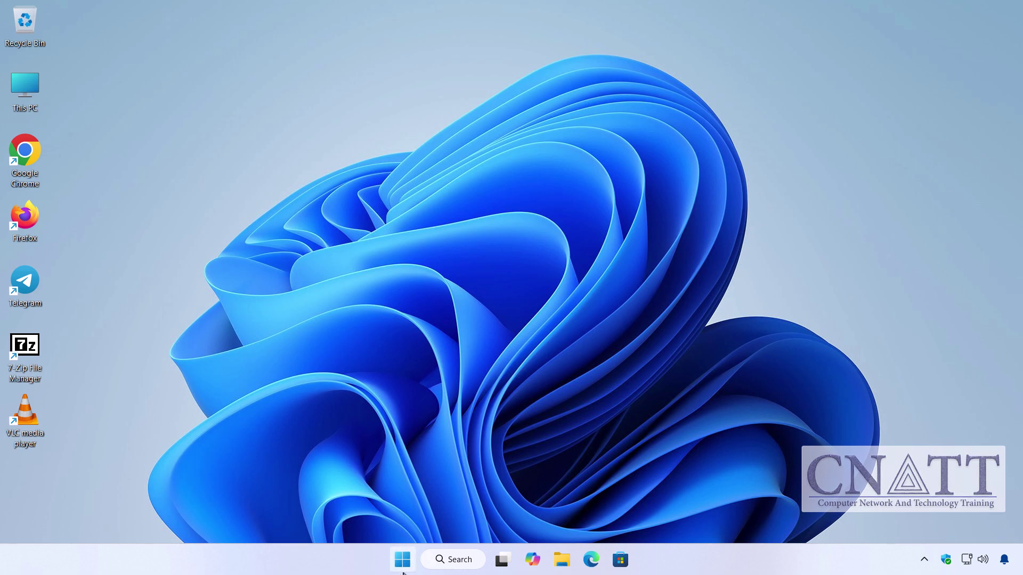
Open Settings > System > About from the Start button's shortcut menu.
right_click(402, 560)
left_click(449, 246)
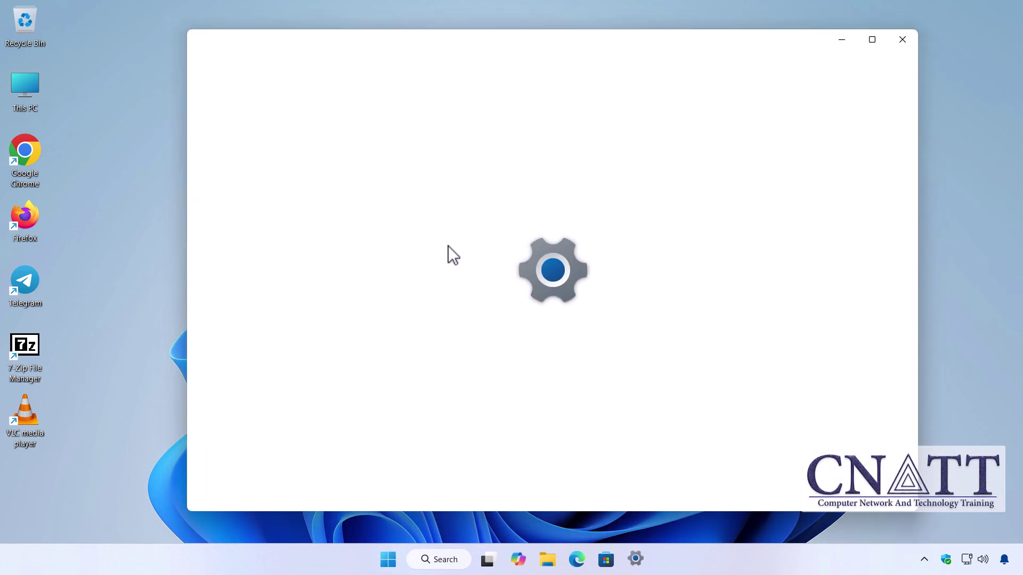